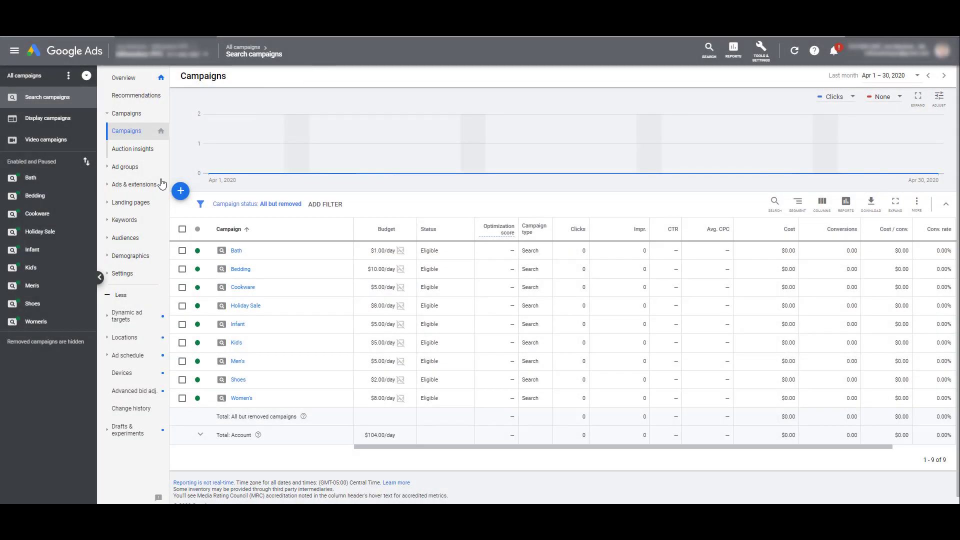
Open a new account-level price extension form from the account's Extensions list.
{"action": "left_click", "coordinate": [153, 185]}
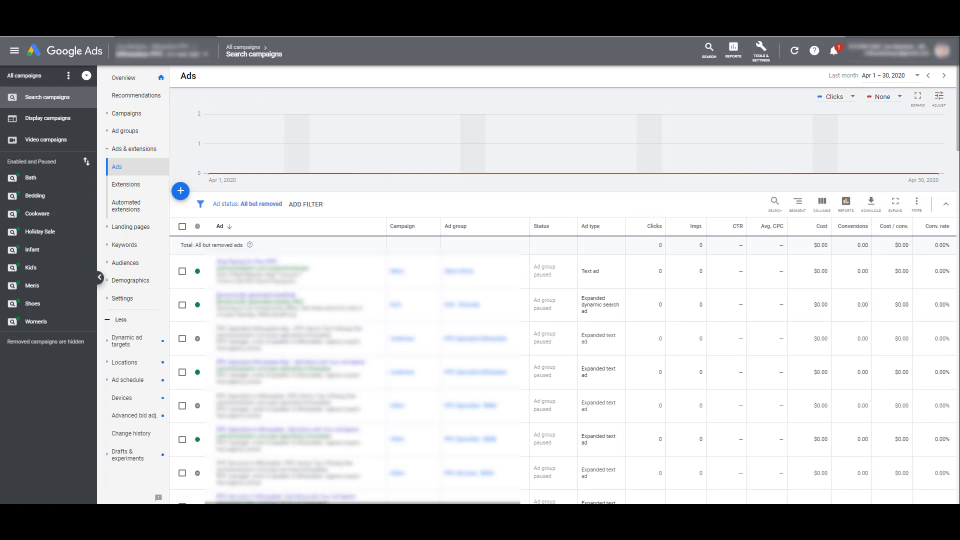
{"action": "left_click", "coordinate": [149, 185]}
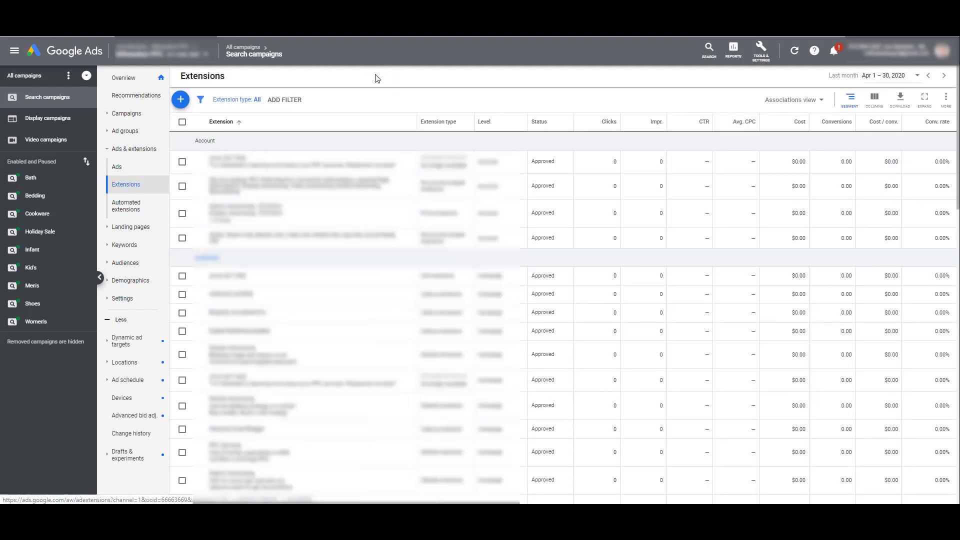
{"action": "left_click", "coordinate": [182, 100]}
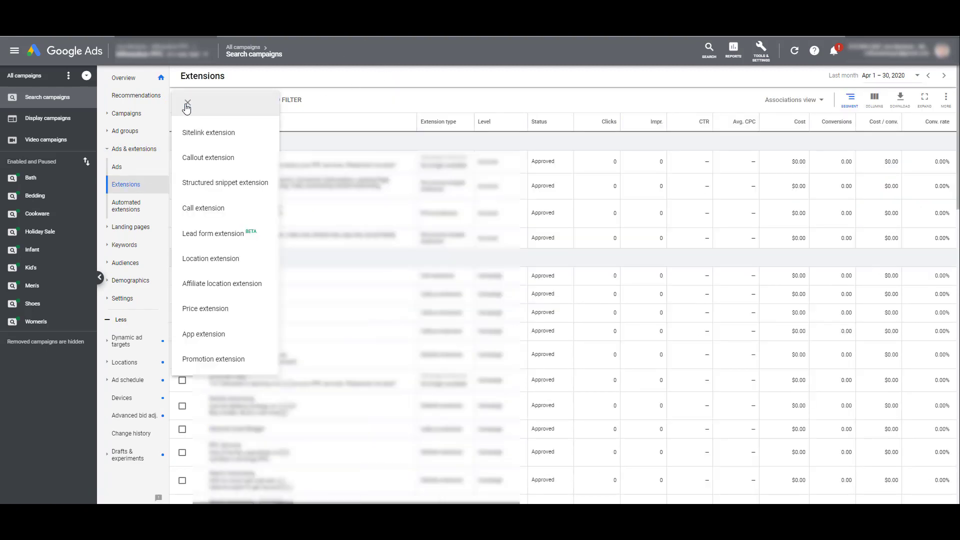
{"action": "left_click", "coordinate": [246, 314]}
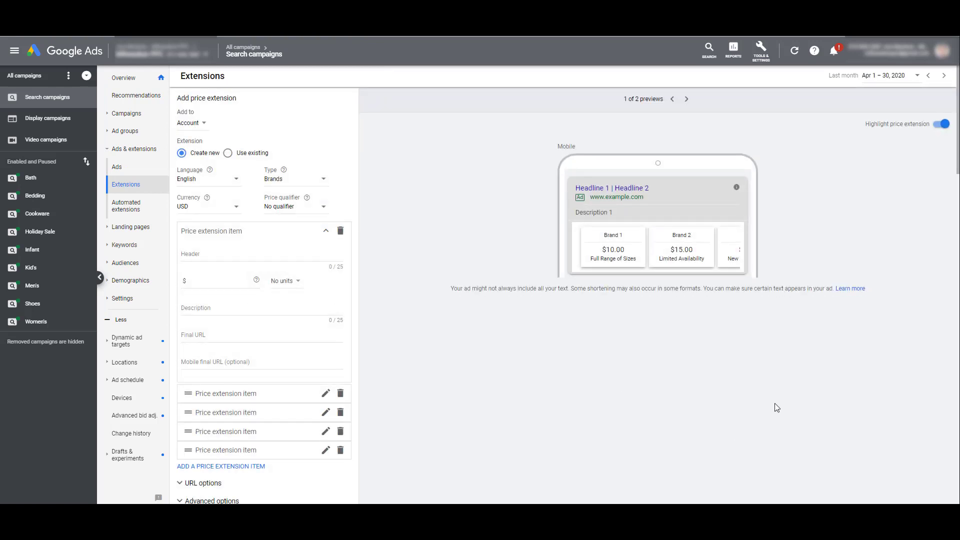
{"action": "left_click", "coordinate": [207, 131]}
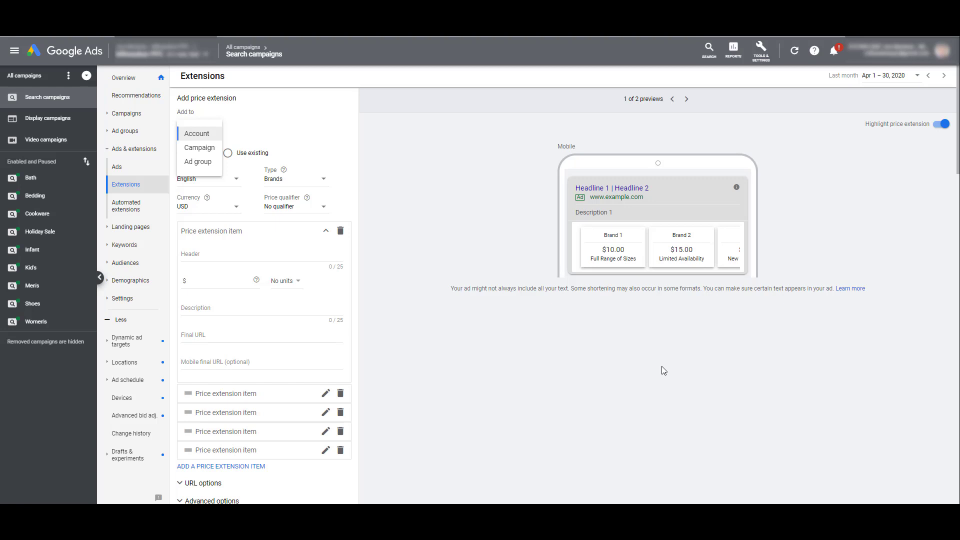
{"action": "left_click", "coordinate": [632, 363]}
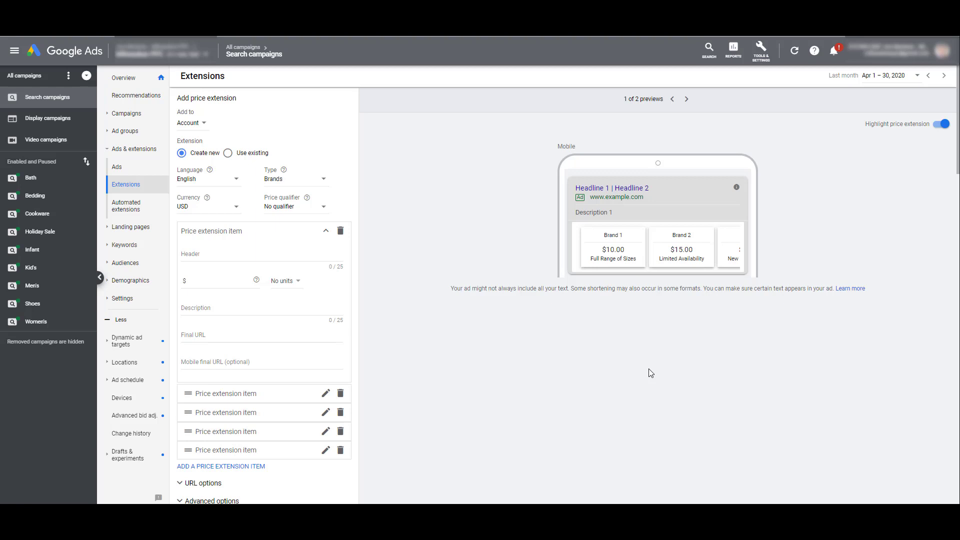
{"action": "left_click", "coordinate": [238, 181]}
{"action": "left_click", "coordinate": [385, 147]}
{"action": "left_click", "coordinate": [325, 182]}
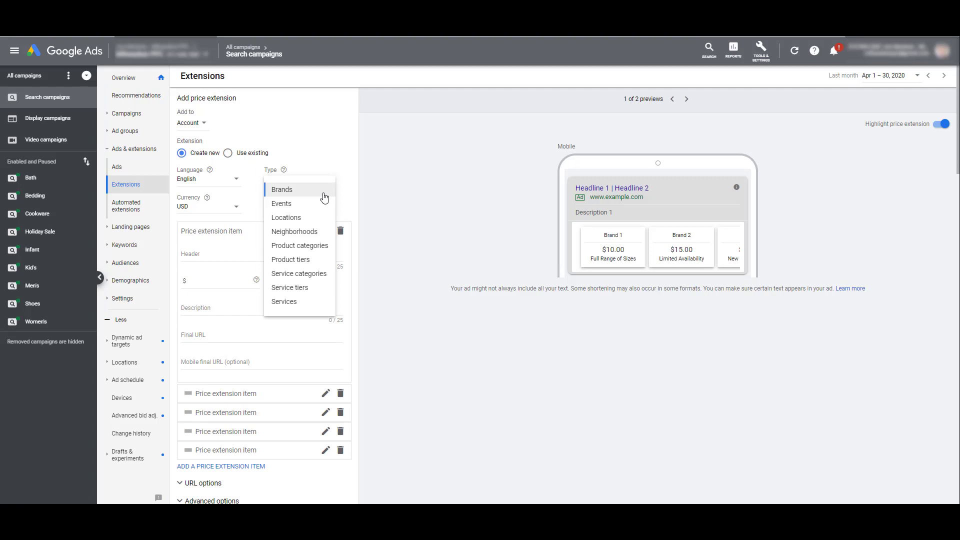
Keep the Brands type and USD currency, and set the price qualifier to From.
{"action": "left_click", "coordinate": [324, 198]}
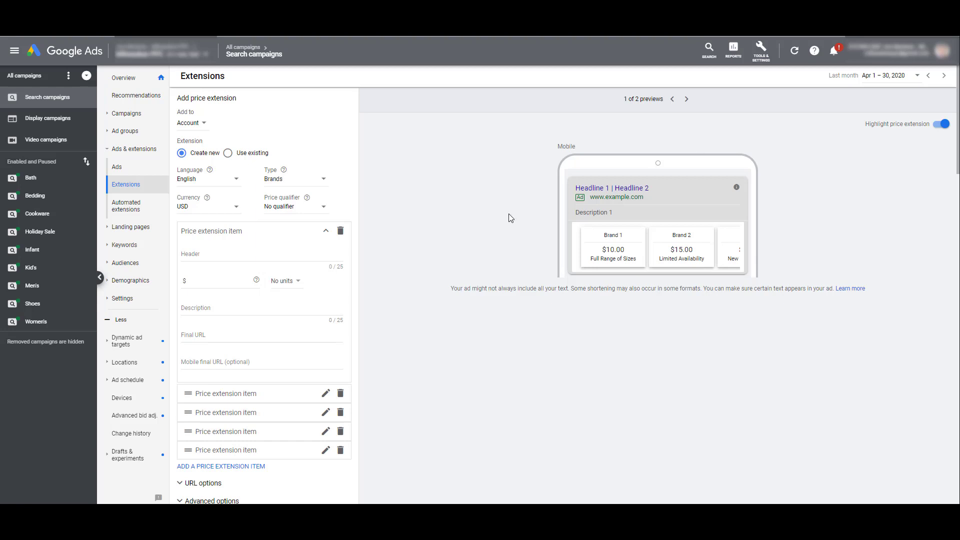
{"action": "left_click", "coordinate": [237, 210]}
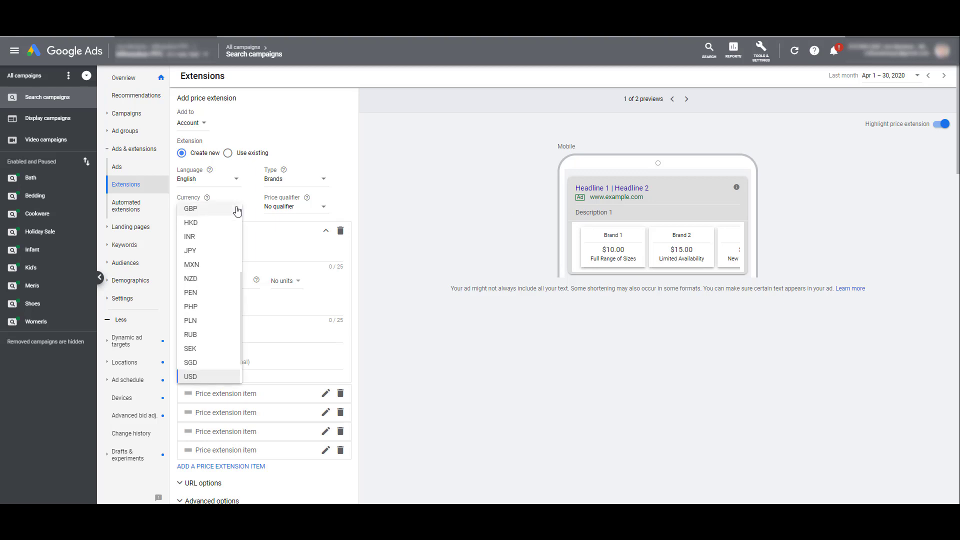
{"action": "left_click", "coordinate": [324, 210]}
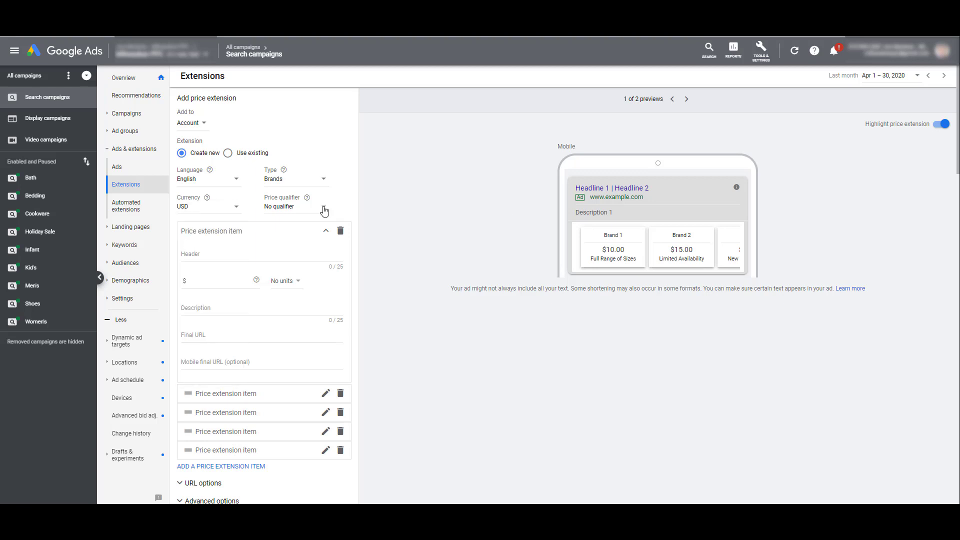
{"action": "left_click", "coordinate": [324, 210]}
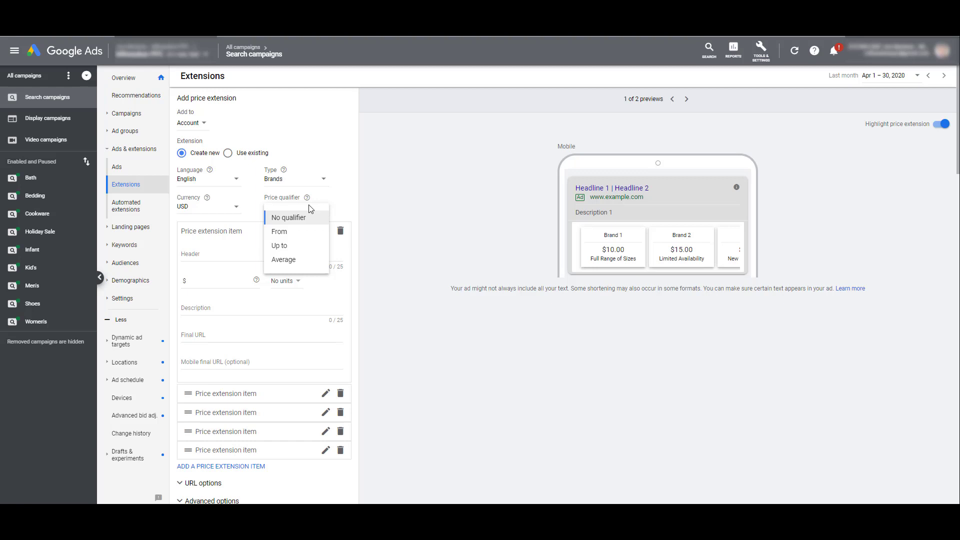
{"action": "left_click", "coordinate": [314, 233]}
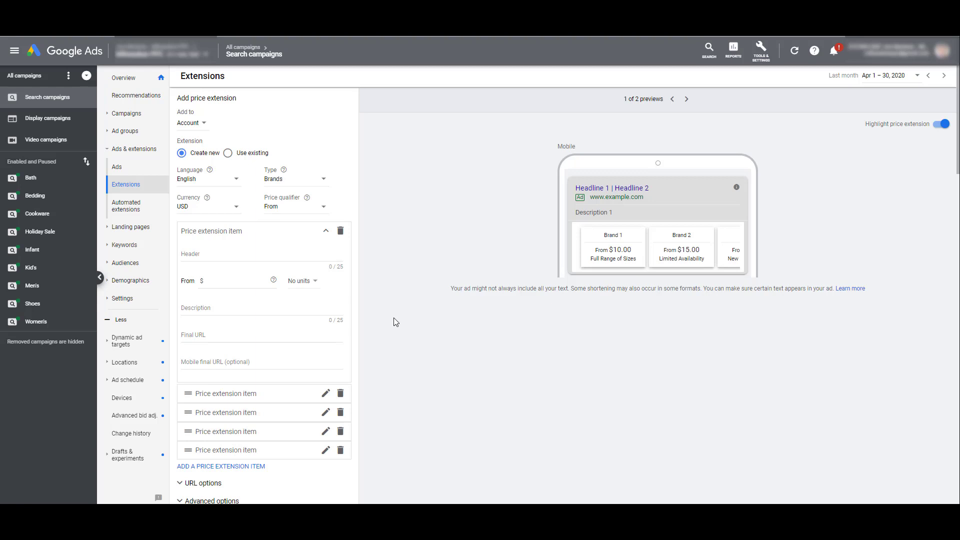
Enter Adidas as the first item's header with a $25 price and no units.
{"action": "left_click", "coordinate": [277, 253]}
{"action": "type", "text": "Adidas"}
{"action": "left_click", "coordinate": [240, 283]}
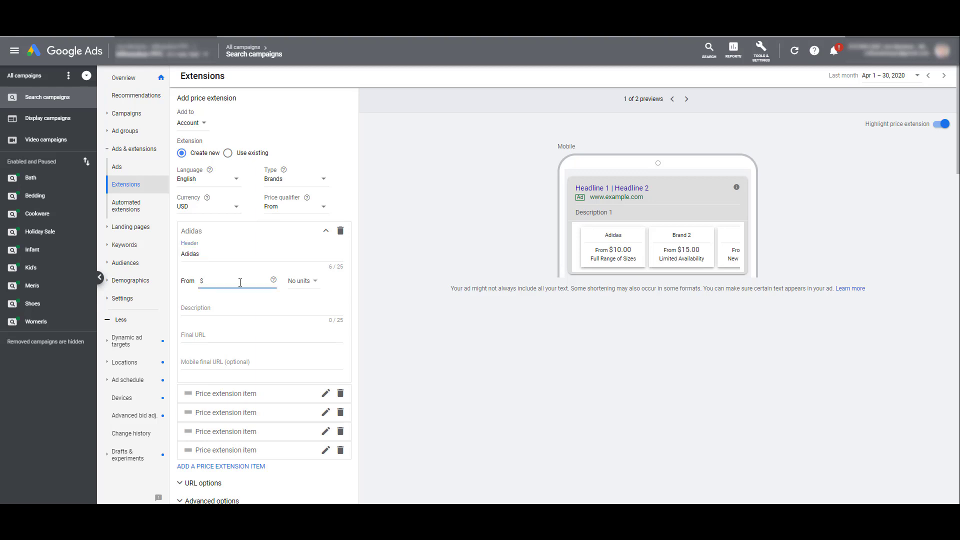
{"action": "type", "text": "25"}
{"action": "left_click", "coordinate": [314, 287]}
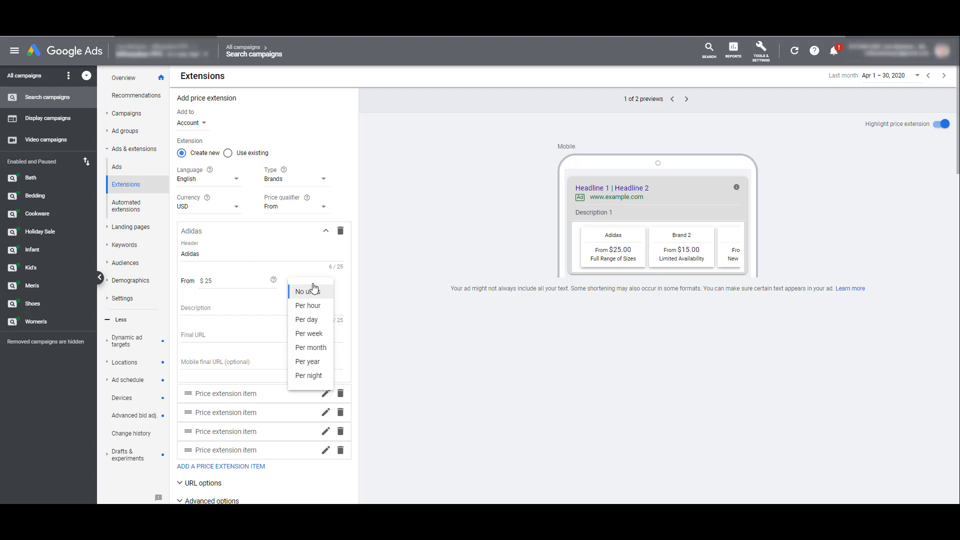
{"action": "left_click", "coordinate": [310, 291]}
Give the Adidas item 'Free Shipping' and website.com/adidas, then try saving the extension.
{"action": "left_click", "coordinate": [274, 309]}
{"action": "type", "text": "Free Shipping"}
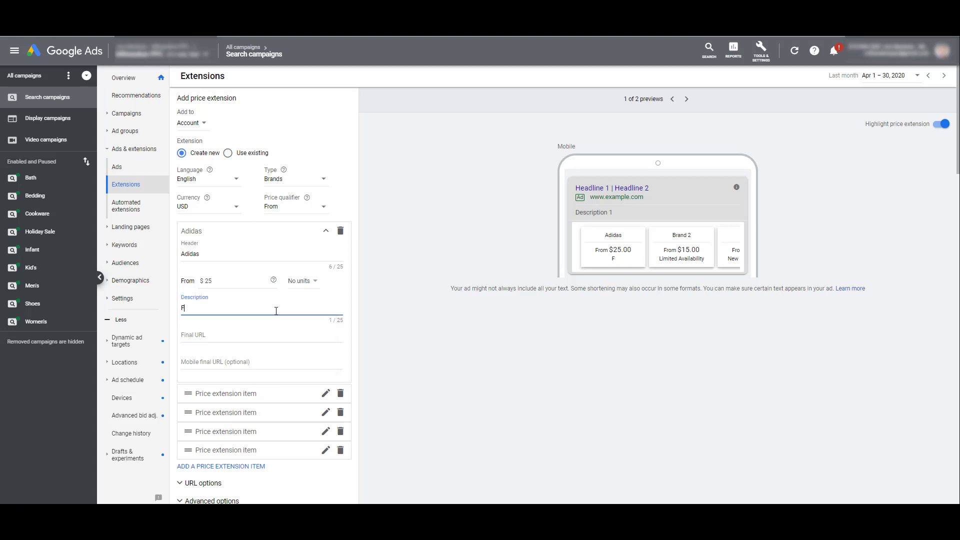
{"action": "left_click", "coordinate": [269, 337]}
{"action": "type", "text": "website.com/adidas"}
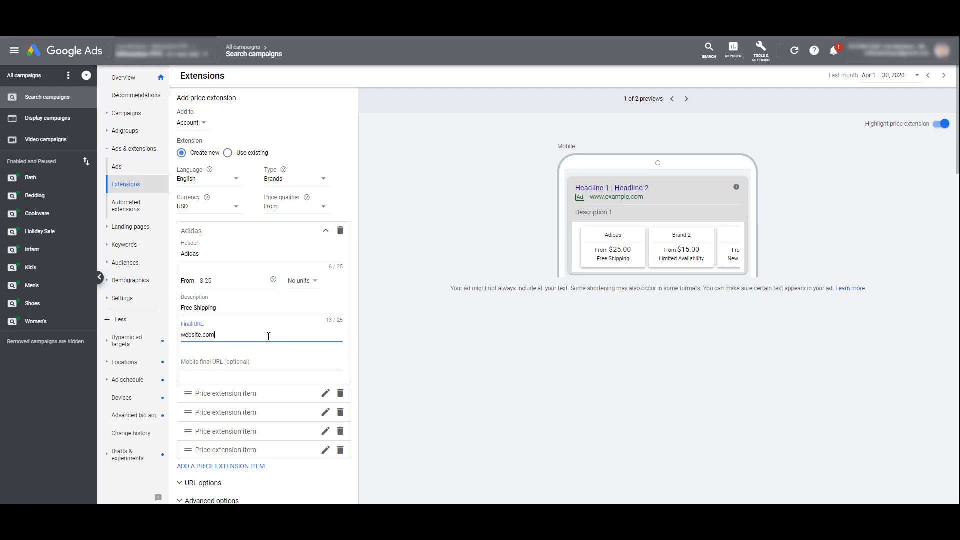
{"action": "scroll", "coordinate": [235, 381], "scroll_direction": "down", "scroll_amount": 2}
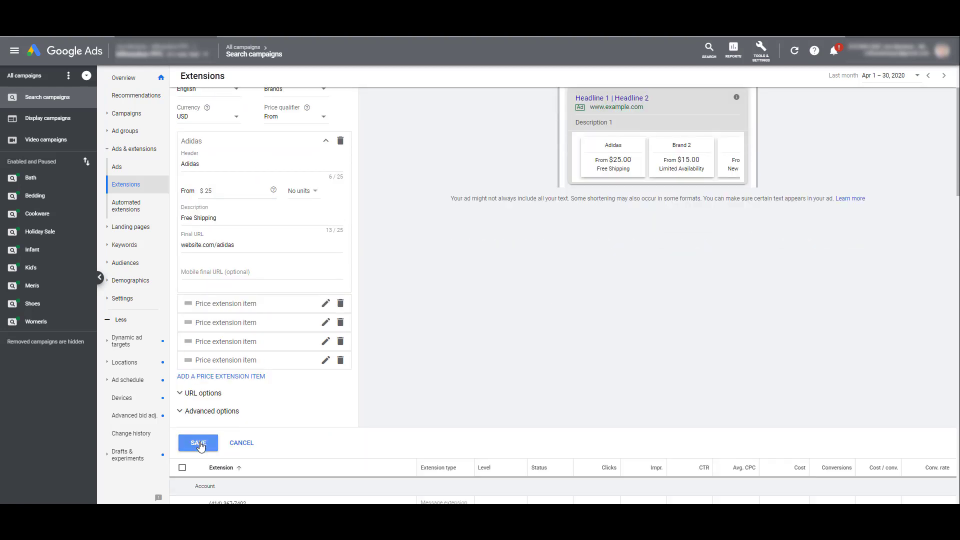
{"action": "left_click", "coordinate": [198, 443]}
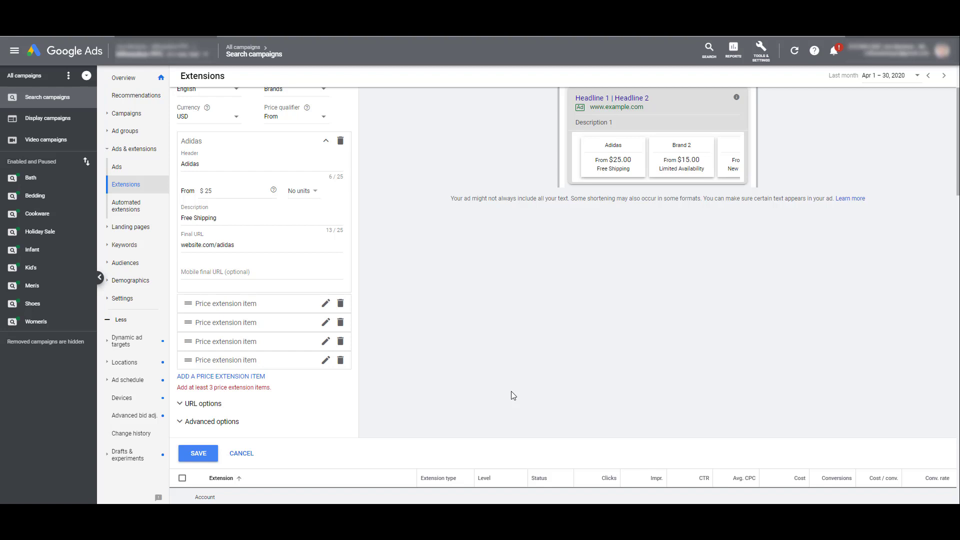
{"action": "scroll", "coordinate": [638, 356], "scroll_direction": "up", "scroll_amount": 2}
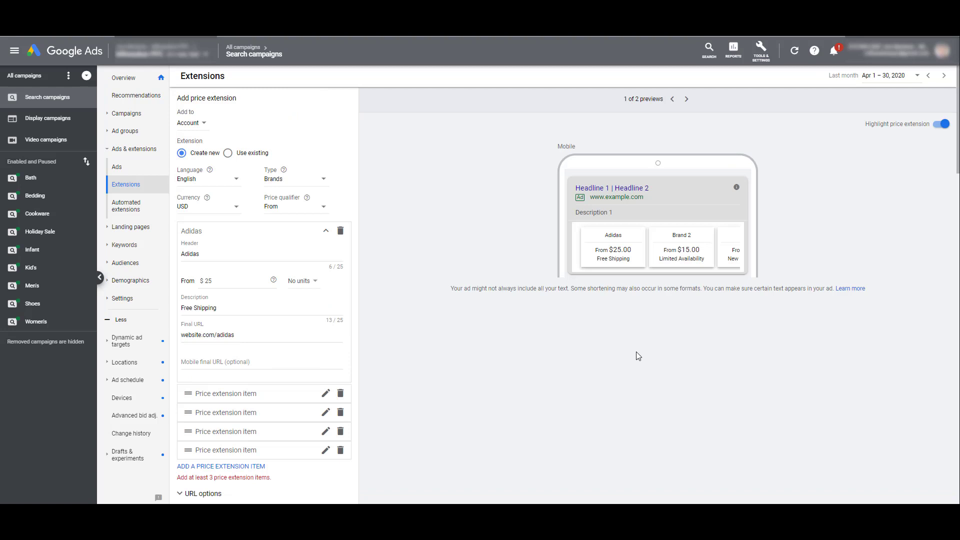
Check the desktop preview of the extension, then return to the mobile preview.
{"action": "left_click", "coordinate": [686, 99]}
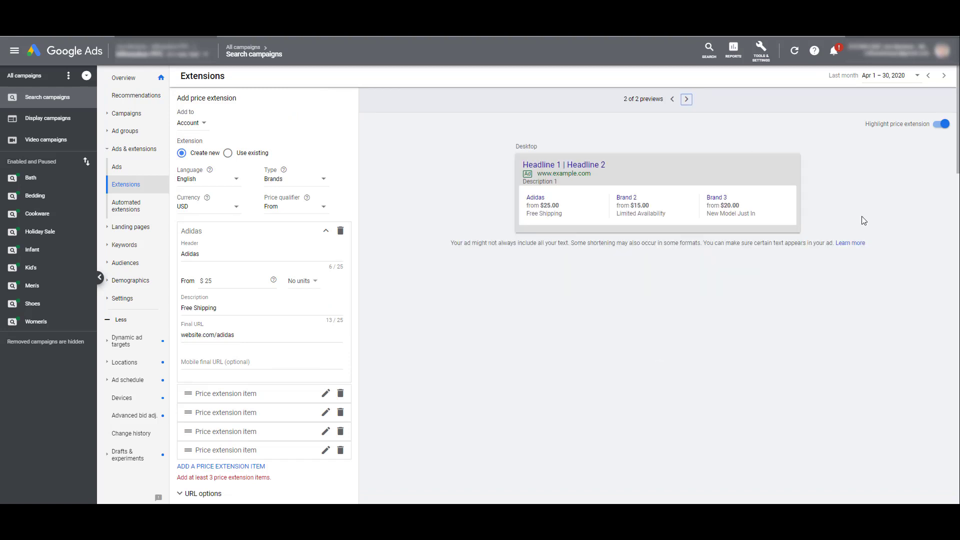
{"action": "key", "text": "shift+Tab"}
{"action": "key", "text": "Return"}
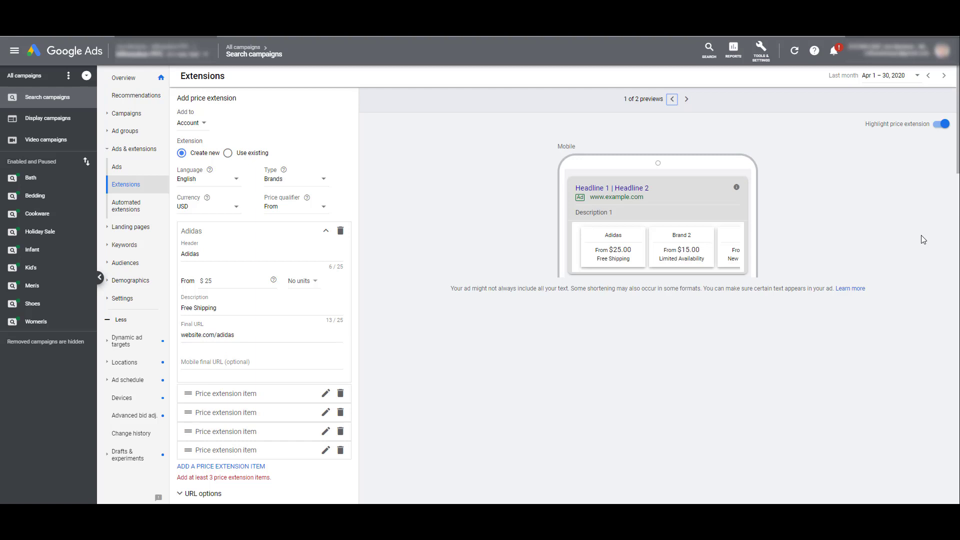
Fill the second item as Nike, $35, 'SEL items on sale', website.com/nike, and collapse it.
{"action": "scroll", "coordinate": [394, 225], "scroll_direction": "down", "scroll_amount": 2}
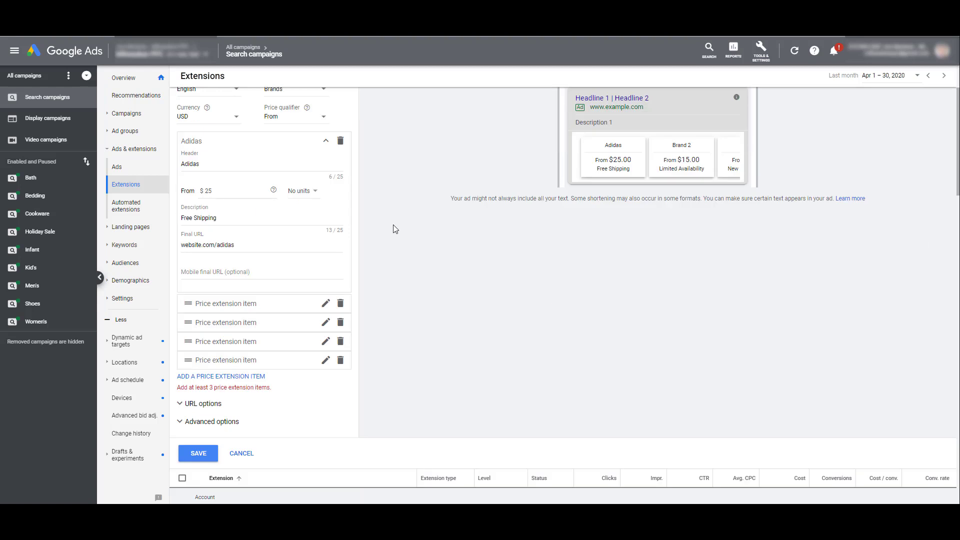
{"action": "left_click", "coordinate": [325, 305]}
{"action": "type", "text": "Nike"}
{"action": "key", "text": "Tab"}
{"action": "type", "text": "35"}
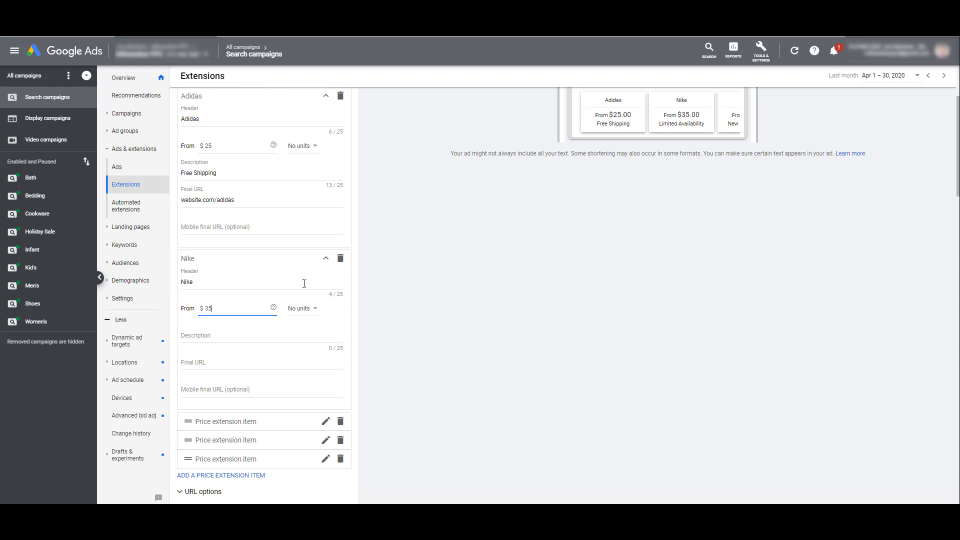
{"action": "left_click", "coordinate": [227, 336]}
{"action": "type", "text": "SEL items on sale"}
{"action": "left_click", "coordinate": [269, 364]}
{"action": "type", "text": "websit"}
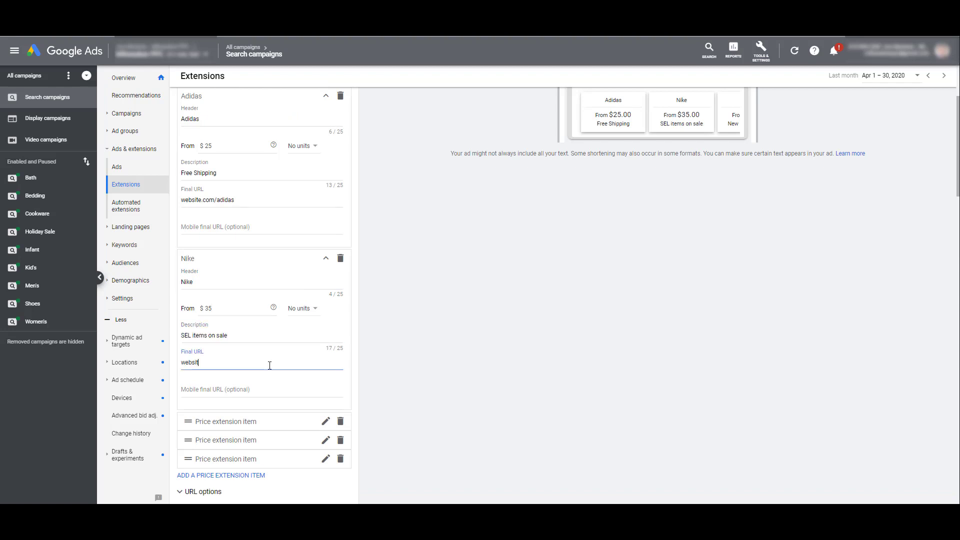
{"action": "type", "text": "e.com/nike"}
{"action": "scroll", "coordinate": [330, 312], "scroll_direction": "up", "scroll_amount": 1}
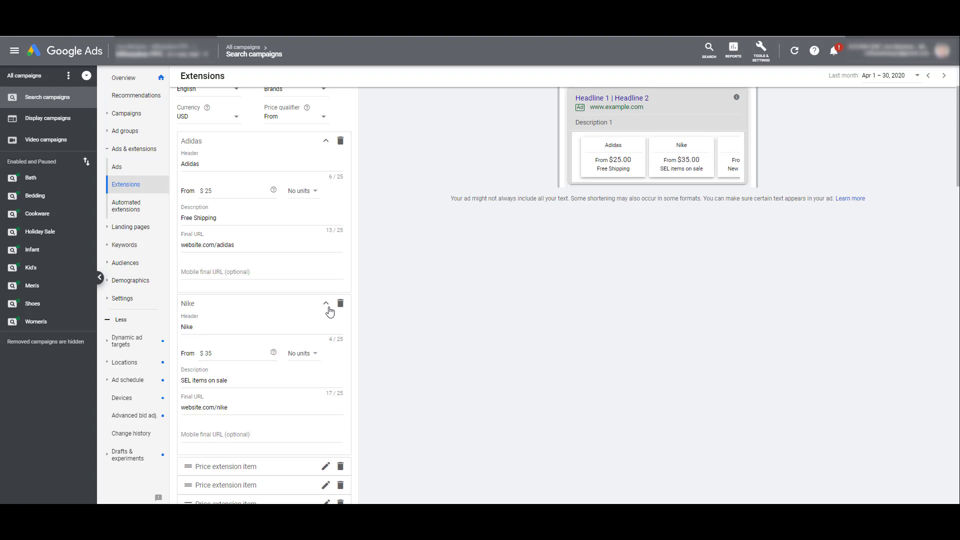
{"action": "left_click", "coordinate": [327, 305]}
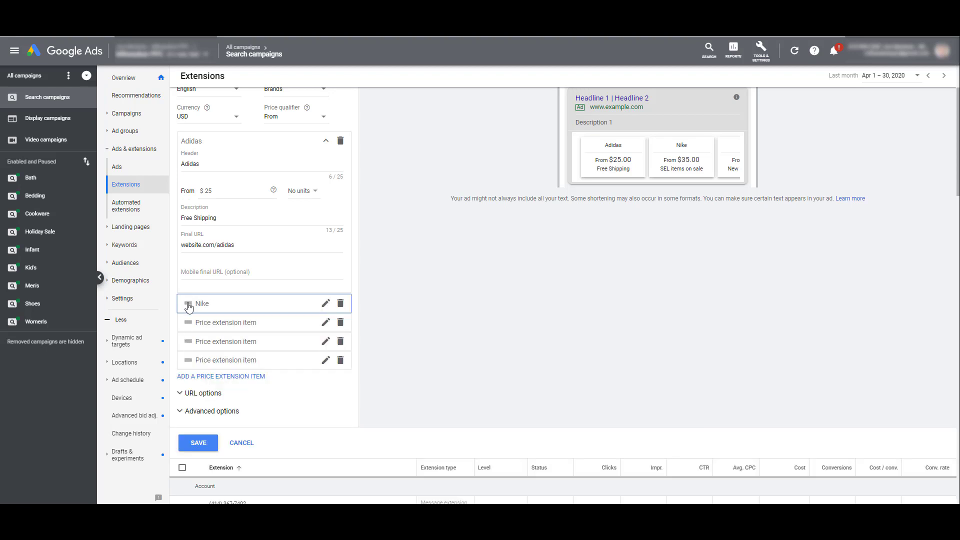
Move Nike to the top, give the third item website.com/adidas, and save.
{"action": "left_click_drag", "start_coordinate": [189, 306], "coordinate": [189, 144]}
{"action": "left_click", "coordinate": [250, 179]}
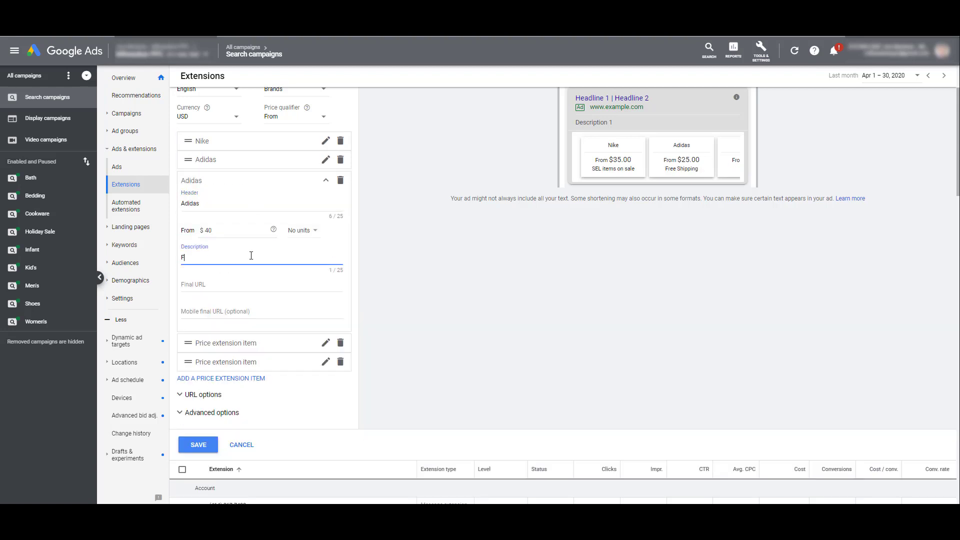
{"action": "left_click", "coordinate": [231, 284]}
{"action": "type", "text": "website.com/adidas"}
{"action": "left_click", "coordinate": [328, 181]}
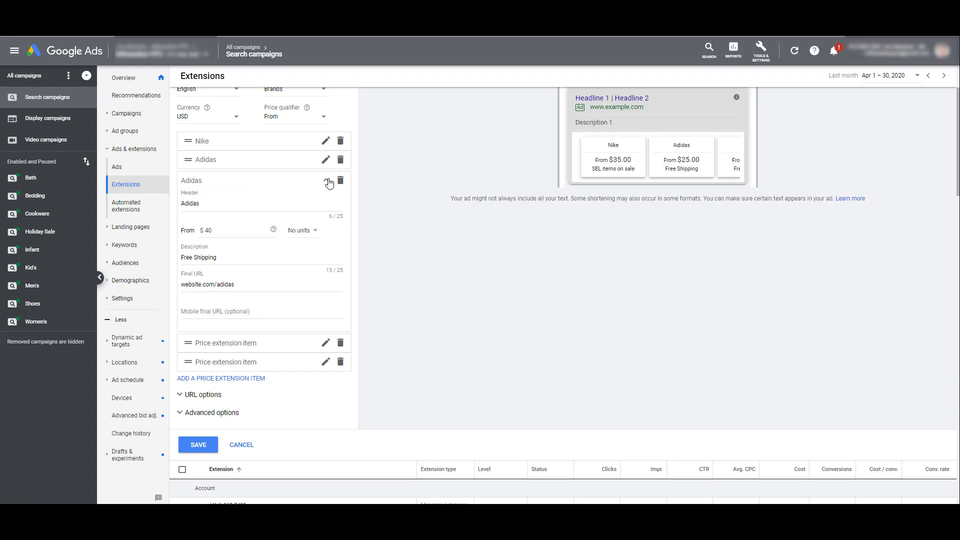
{"action": "left_click", "coordinate": [198, 445]}
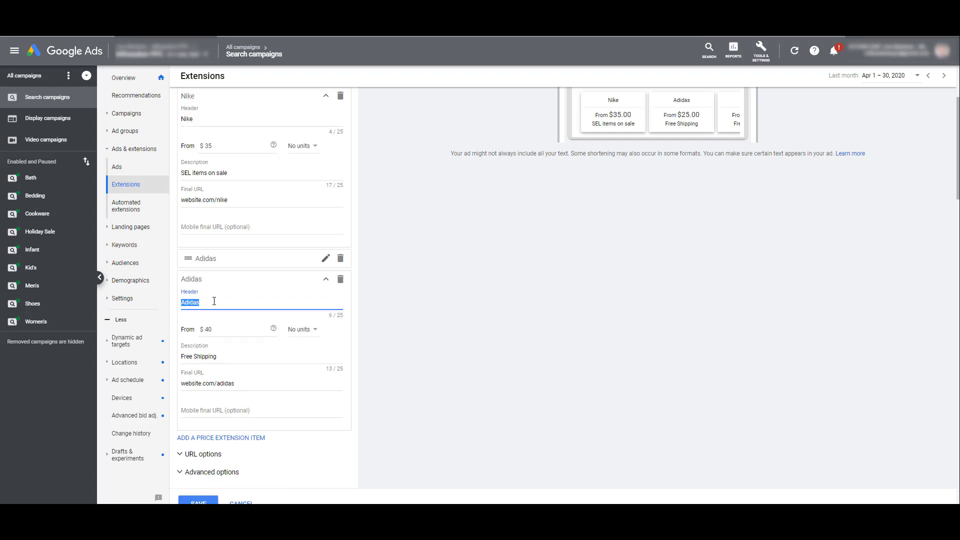
Rename the third item to Converse and save the Nike, Adidas, Converse extension.
{"action": "type", "text": "Converse"}
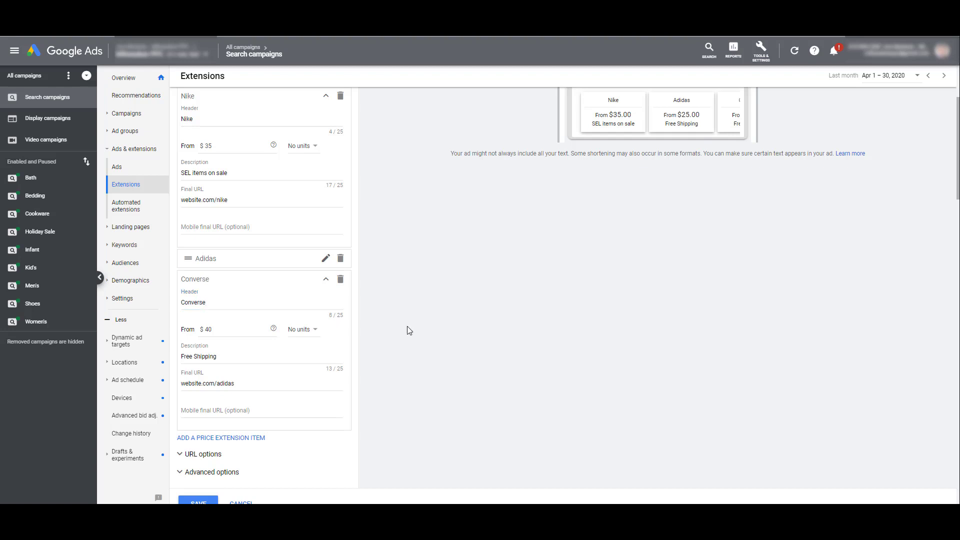
{"action": "left_click", "coordinate": [198, 501]}
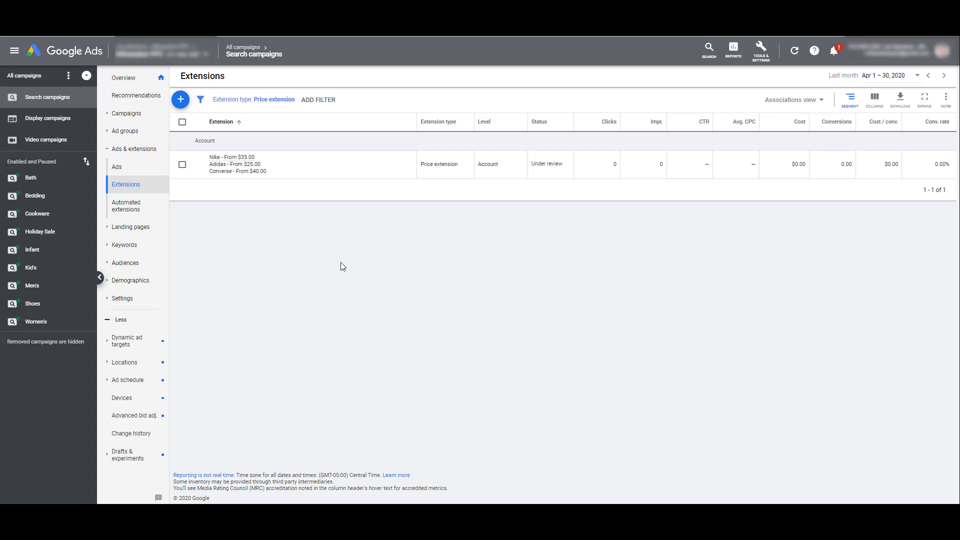
Start a new price extension added at campaign level to the Men's campaign.
{"action": "left_click", "coordinate": [182, 102]}
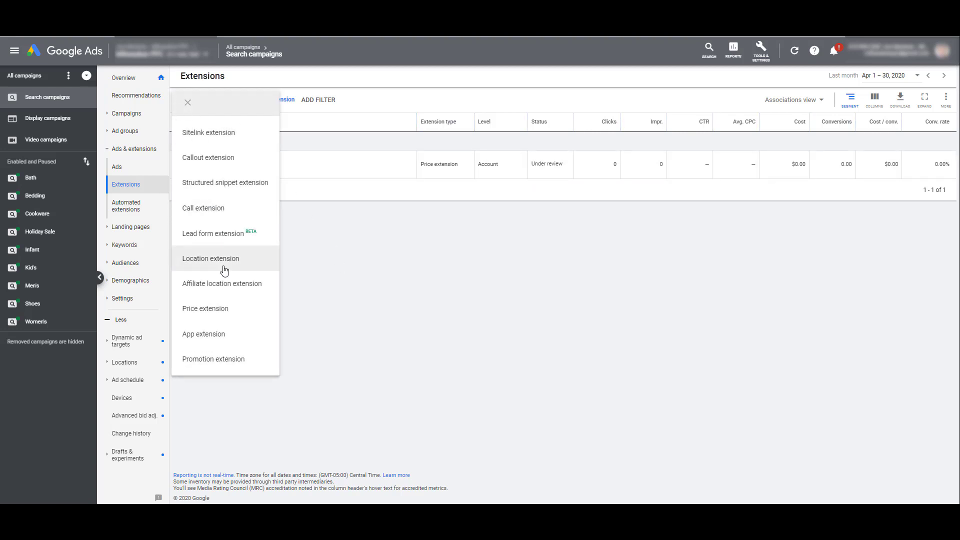
{"action": "left_click", "coordinate": [213, 317]}
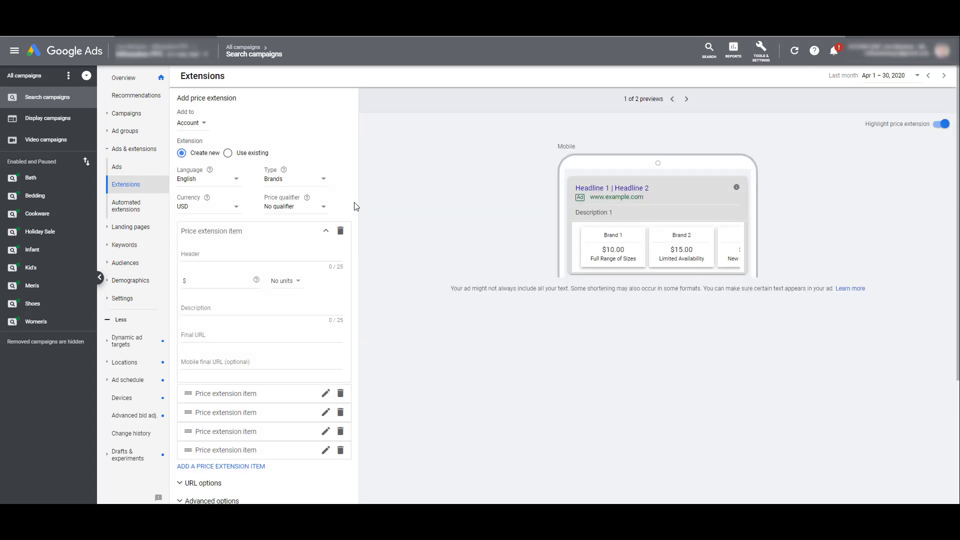
{"action": "left_click", "coordinate": [203, 124]}
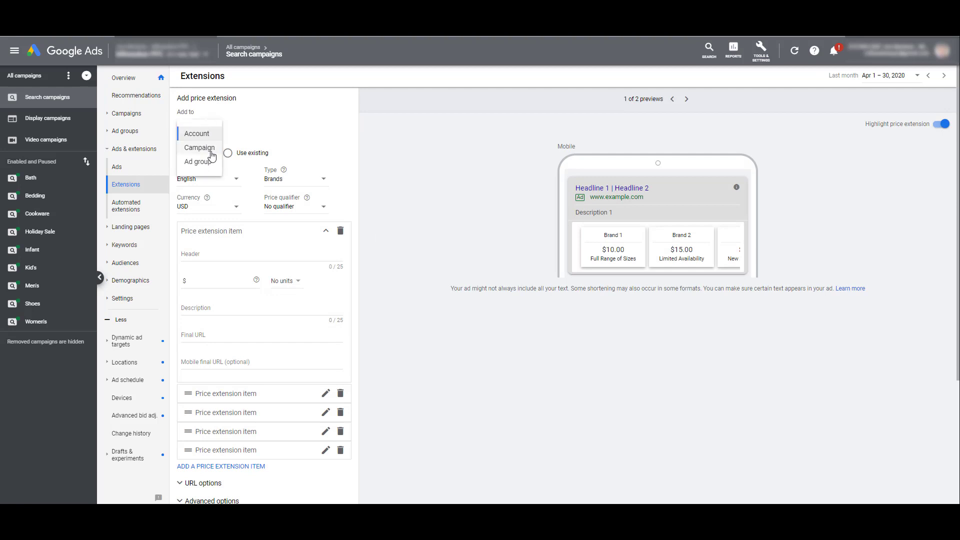
{"action": "left_click", "coordinate": [208, 149]}
{"action": "scroll", "coordinate": [426, 310], "scroll_direction": "down", "scroll_amount": 2}
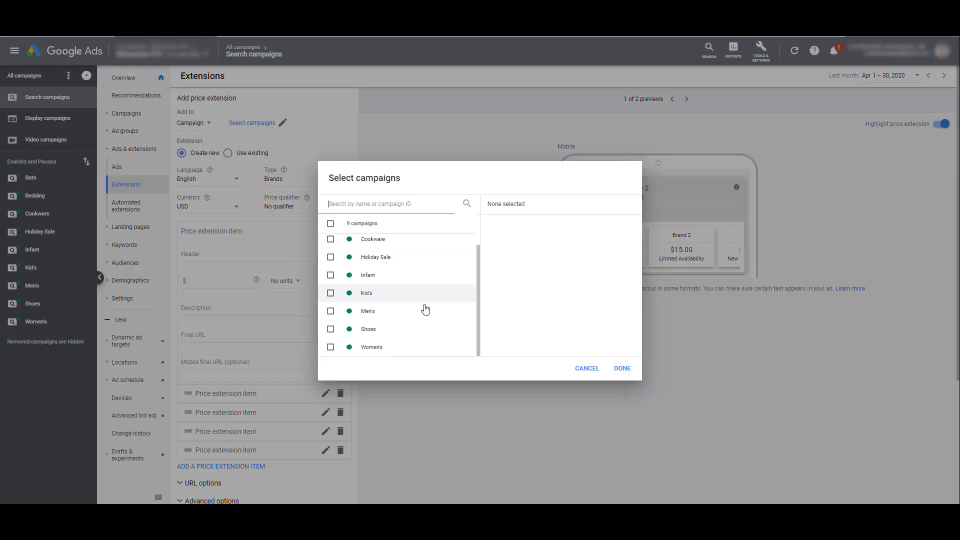
{"action": "left_click", "coordinate": [395, 311]}
{"action": "left_click", "coordinate": [622, 368]}
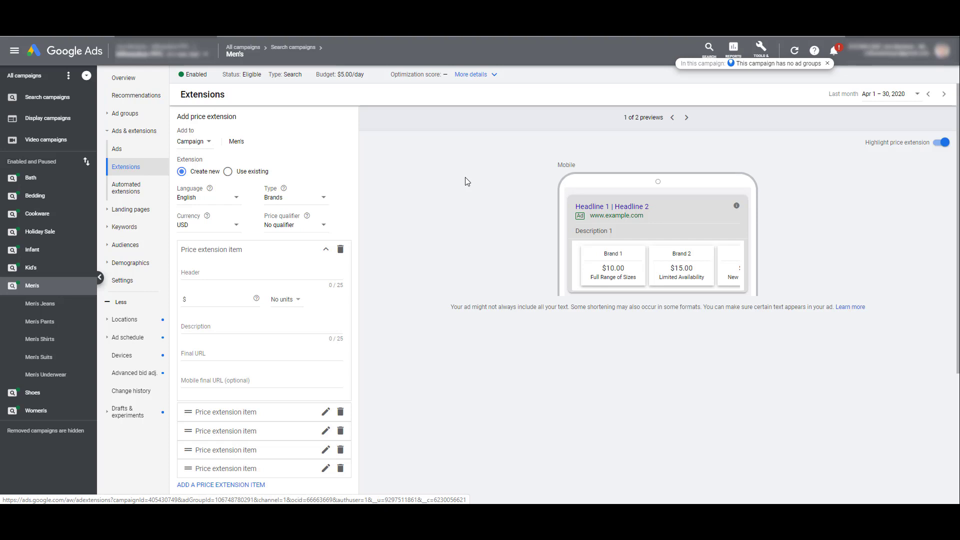
Set the type to Product categories and give the second item a $45 price.
{"action": "left_click", "coordinate": [326, 198]}
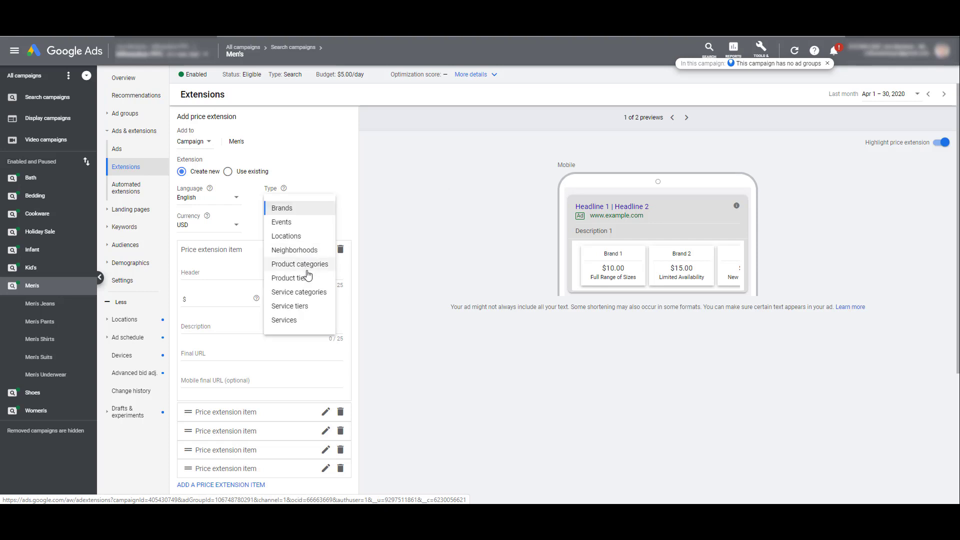
{"action": "left_click", "coordinate": [308, 270]}
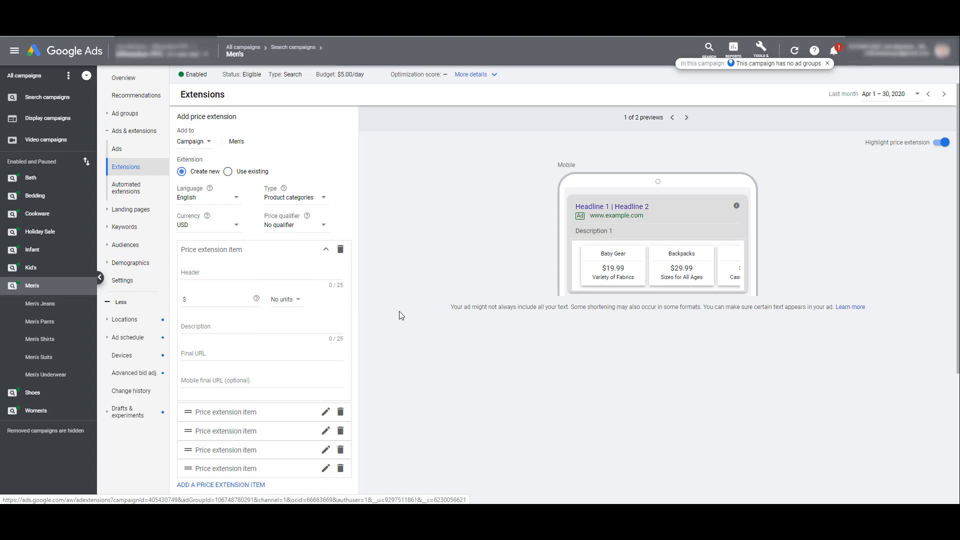
{"action": "left_click", "coordinate": [325, 430]}
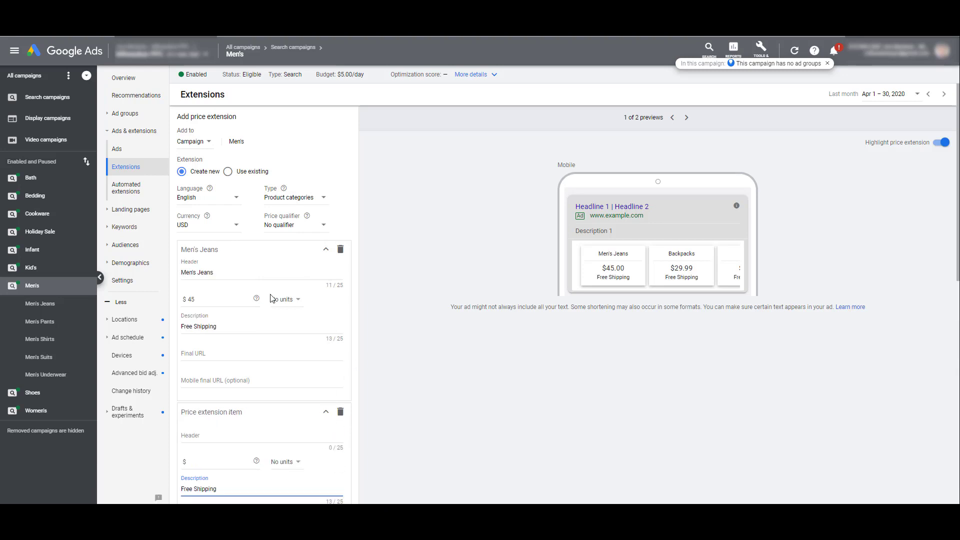
{"action": "scroll", "coordinate": [270, 299], "scroll_direction": "down", "scroll_amount": 2}
{"action": "left_click", "coordinate": [214, 355]}
{"action": "type", "text": "45"}
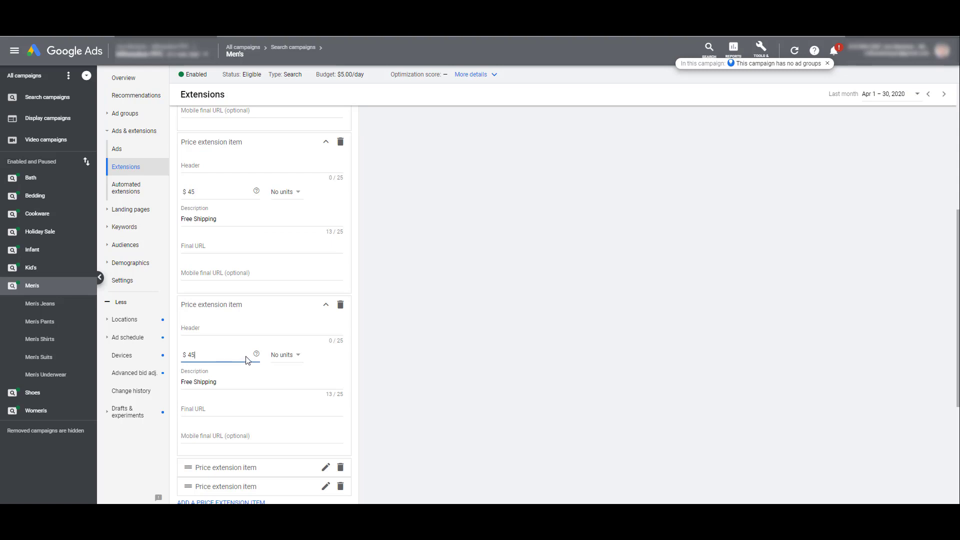
{"action": "scroll", "coordinate": [253, 361], "scroll_direction": "up", "scroll_amount": 1}
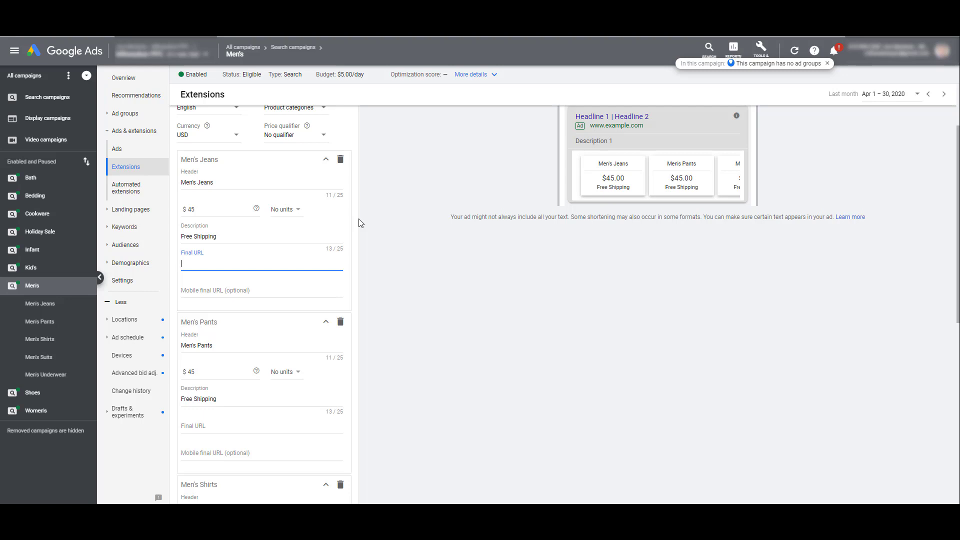
Set final URLs website.com/mens/jeans, /mens/pants and /mens/shirts, then save the extension.
{"action": "type", "text": "website.com/mens/jeans"}
{"action": "scroll", "coordinate": [289, 265], "scroll_direction": "down", "scroll_amount": 1}
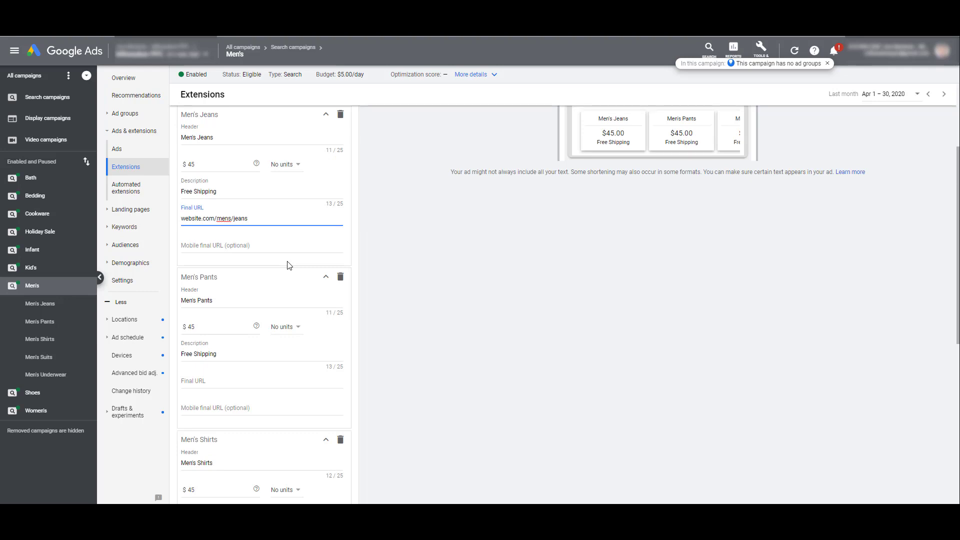
{"action": "scroll", "coordinate": [289, 265], "scroll_direction": "down", "scroll_amount": 2}
{"action": "left_click", "coordinate": [254, 289]}
{"action": "type", "text": "website.com/mens/pants"}
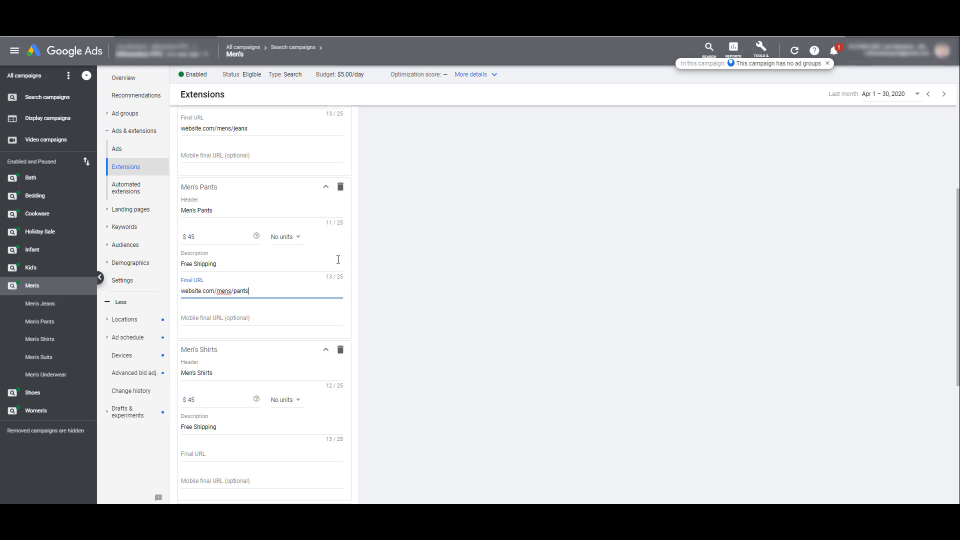
{"action": "scroll", "coordinate": [338, 259], "scroll_direction": "down", "scroll_amount": 2}
{"action": "left_click", "coordinate": [281, 357]}
{"action": "type", "text": "website.com/mens/shirts"}
{"action": "left_click", "coordinate": [448, 327]}
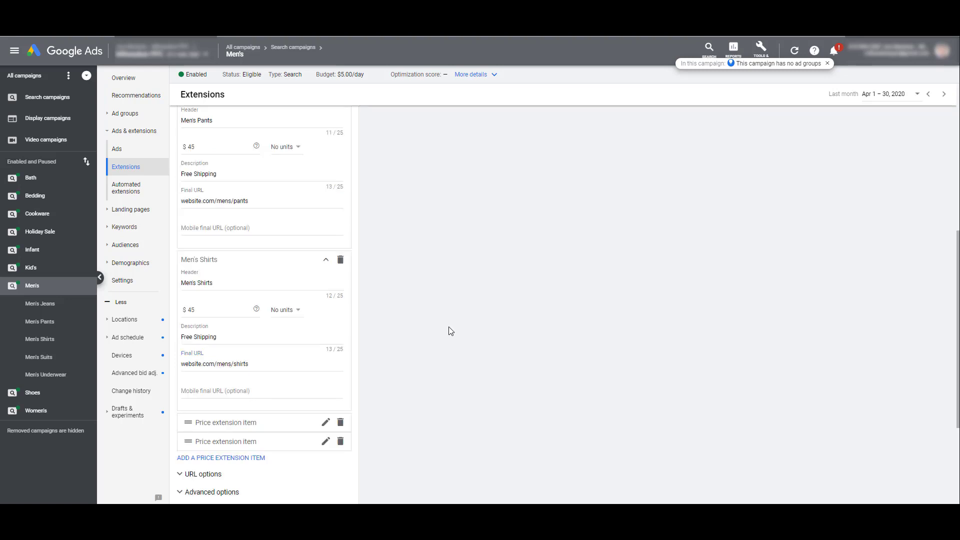
{"action": "scroll", "coordinate": [449, 331], "scroll_direction": "down", "scroll_amount": 2}
{"action": "left_click", "coordinate": [198, 434]}
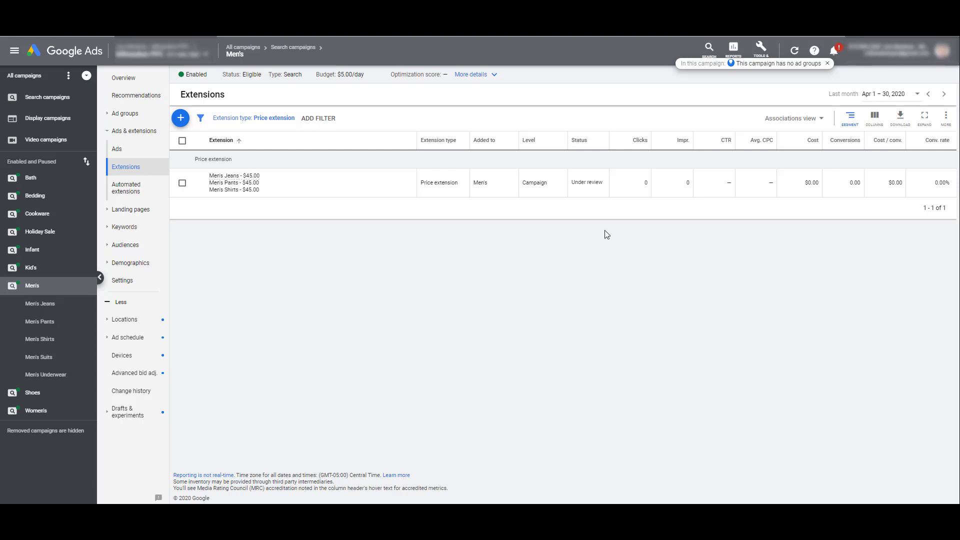
Start a Product categories price extension for the Men's Shirts ad group.
{"action": "left_click", "coordinate": [65, 344]}
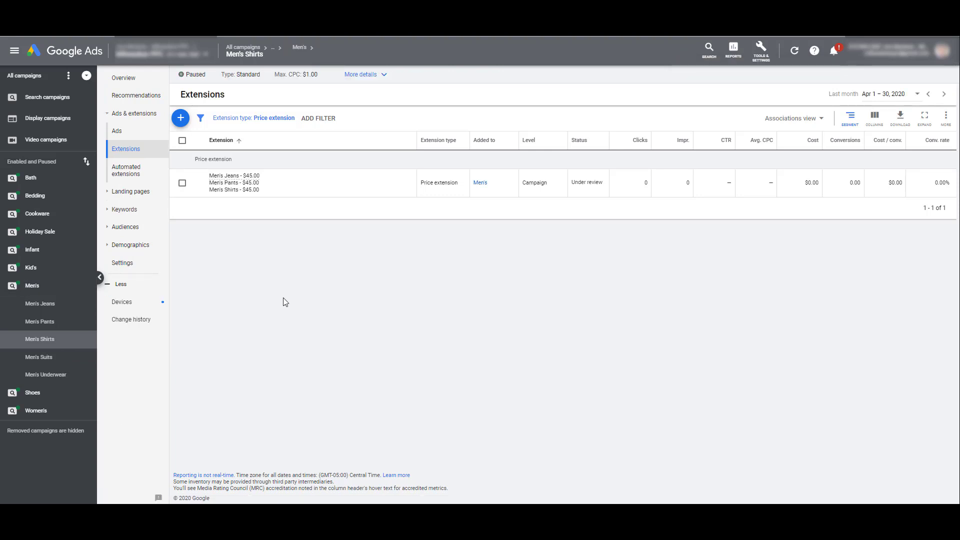
{"action": "left_click", "coordinate": [181, 119]}
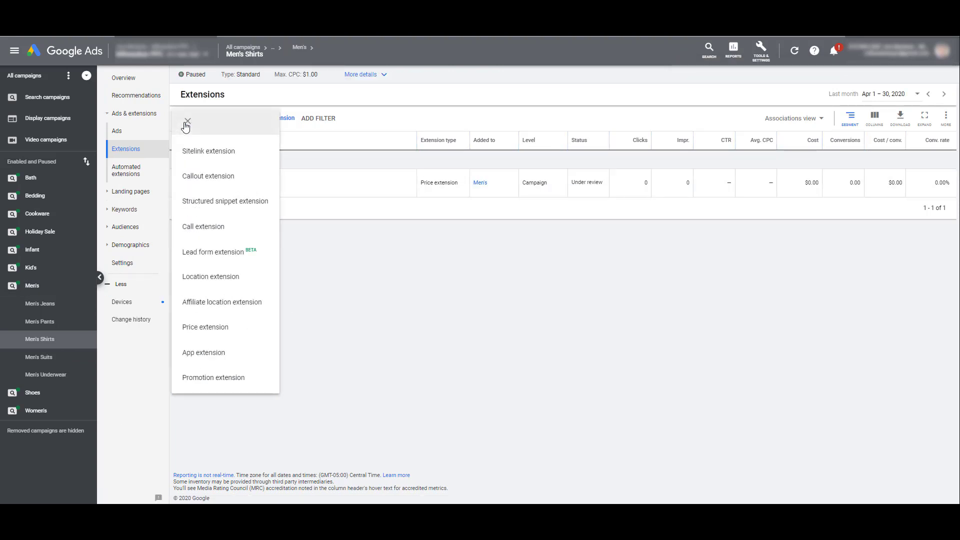
{"action": "left_click", "coordinate": [219, 328]}
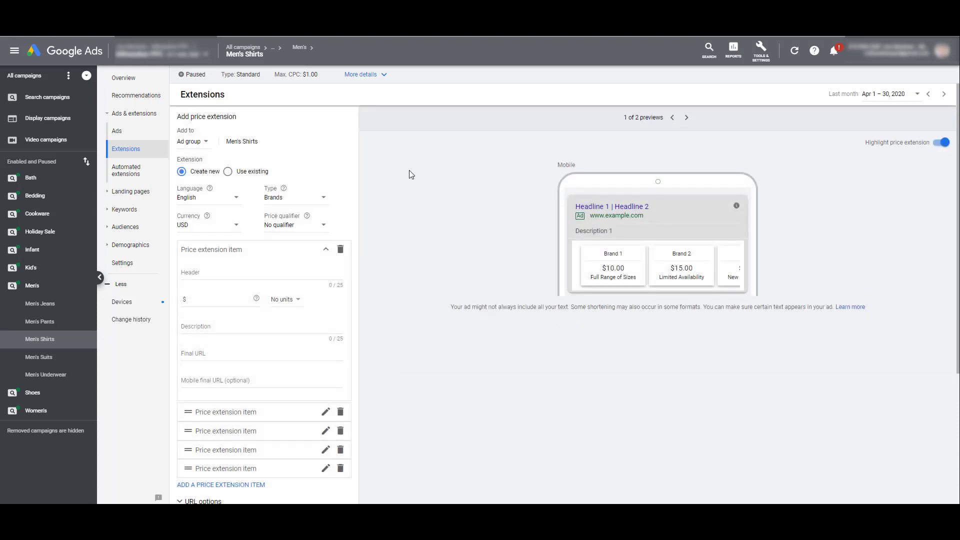
{"action": "left_click", "coordinate": [323, 203]}
{"action": "left_click", "coordinate": [324, 266]}
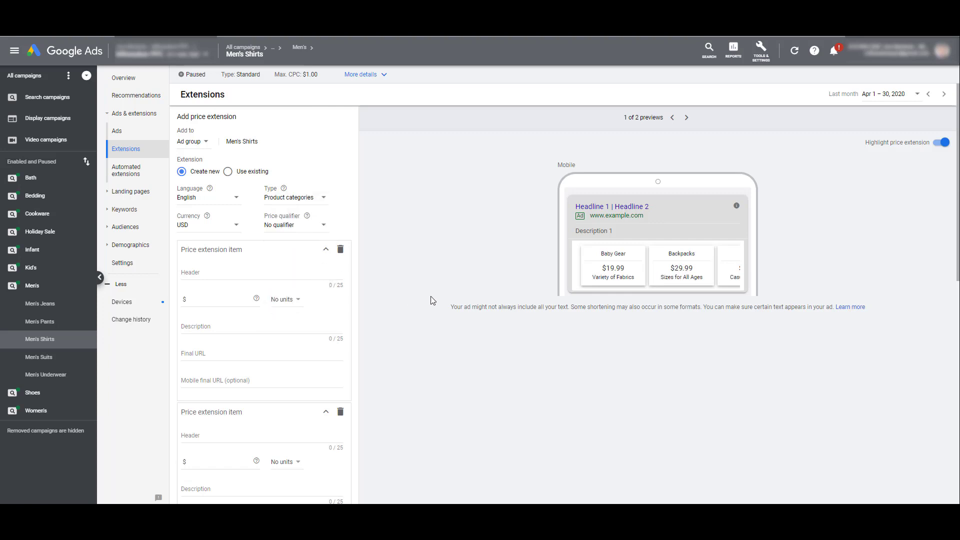
Enter item headers Men's T-Shirts, Men's Polos and Men's Dress.
{"action": "left_click", "coordinate": [270, 276]}
{"action": "type", "text": "Men's T-Shirts"}
{"action": "scroll", "coordinate": [251, 346], "scroll_direction": "down", "scroll_amount": 2}
{"action": "left_click", "coordinate": [251, 346]}
{"action": "type", "text": "Men"}
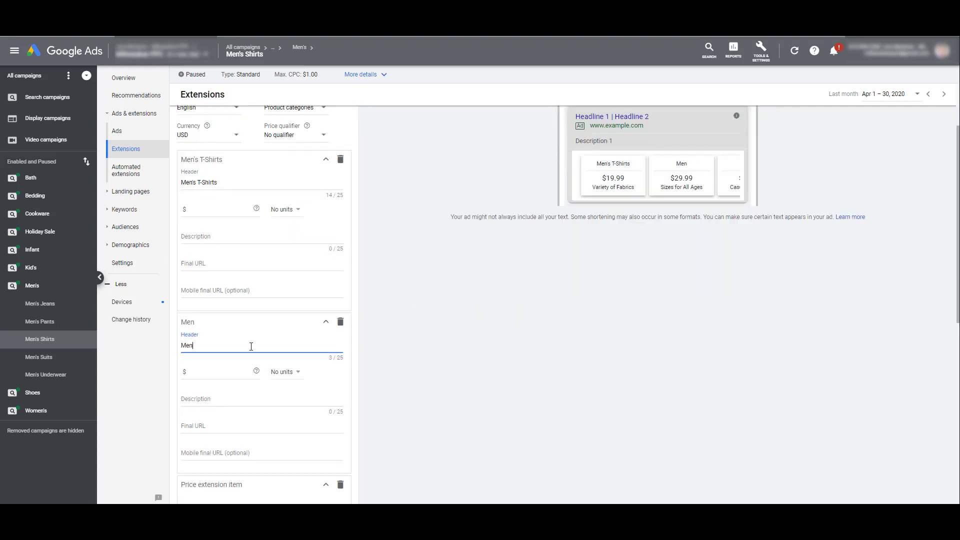
{"action": "type", "text": "'s Polos"}
{"action": "scroll", "coordinate": [240, 420], "scroll_direction": "down", "scroll_amount": 2}
{"action": "left_click", "coordinate": [240, 420]}
{"action": "type", "text": "Men's Dress"}
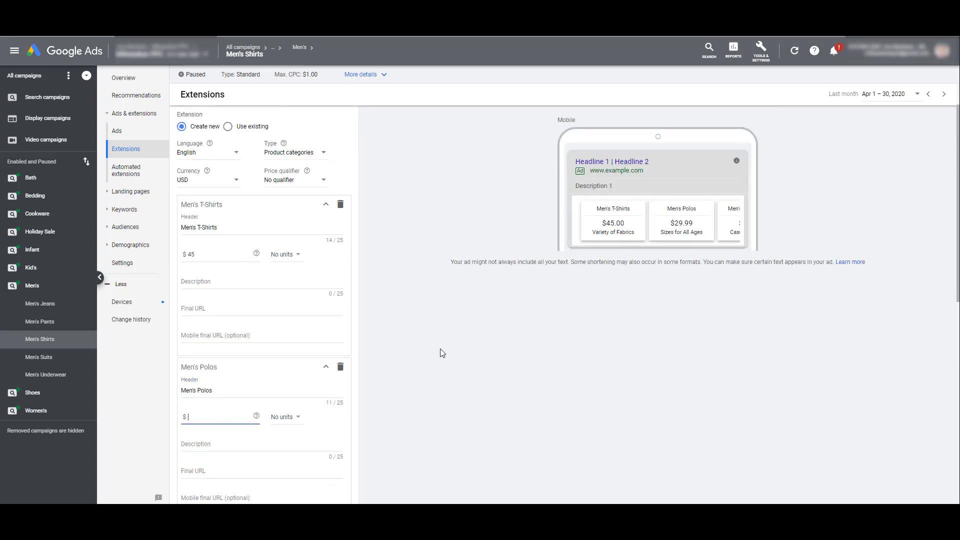
Enter $45 prices for the items and save the ad-group extension.
{"action": "type", "text": "45"}
{"action": "scroll", "coordinate": [443, 351], "scroll_direction": "down", "scroll_amount": 3}
{"action": "left_click", "coordinate": [224, 443]}
{"action": "type", "text": "45"}
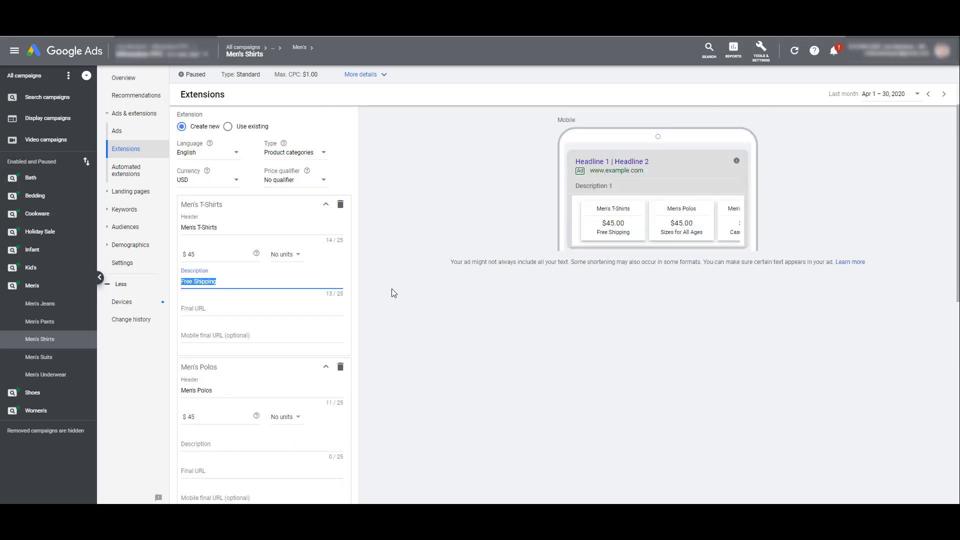
{"action": "left_click", "coordinate": [392, 293]}
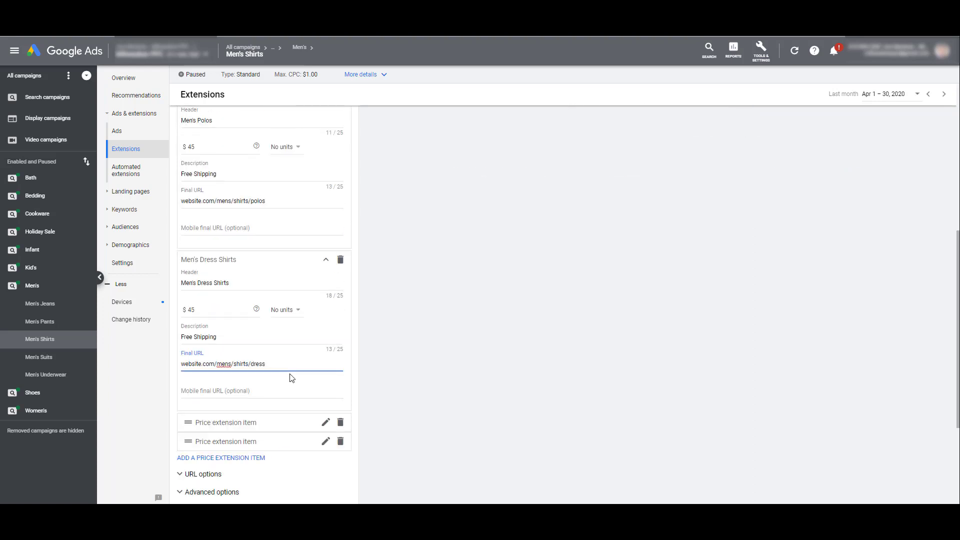
{"action": "scroll", "coordinate": [292, 378], "scroll_direction": "down", "scroll_amount": 2}
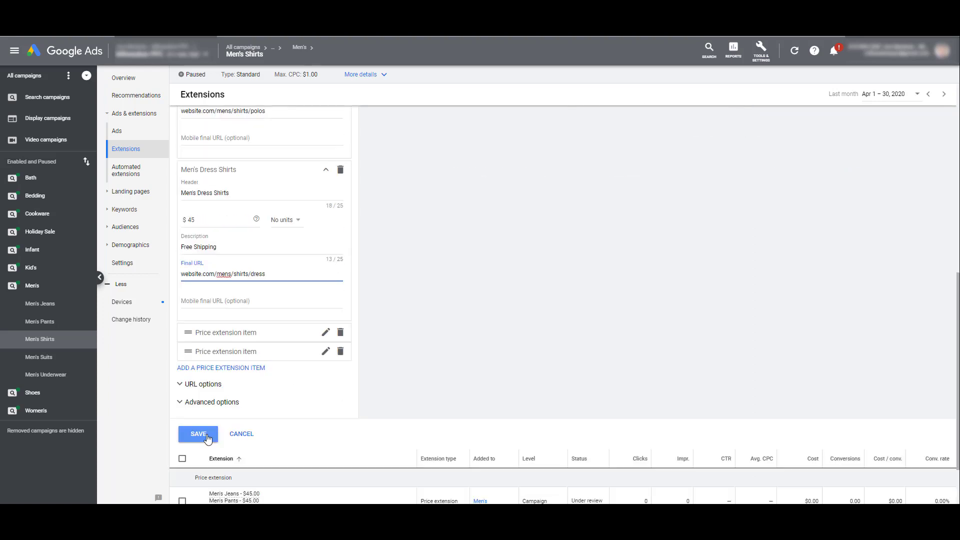
{"action": "left_click", "coordinate": [198, 434]}
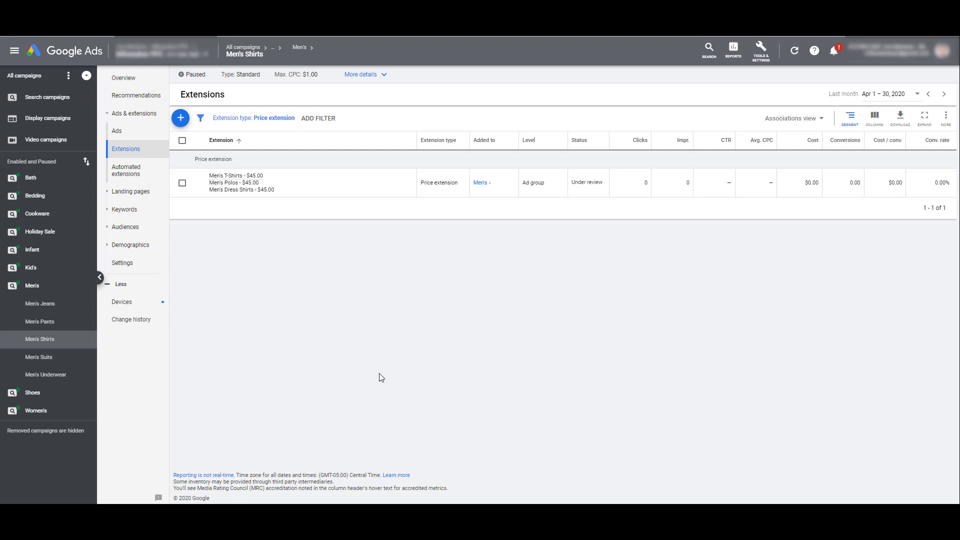
View the extensions across all Search campaigns.
{"action": "left_click", "coordinate": [47, 100]}
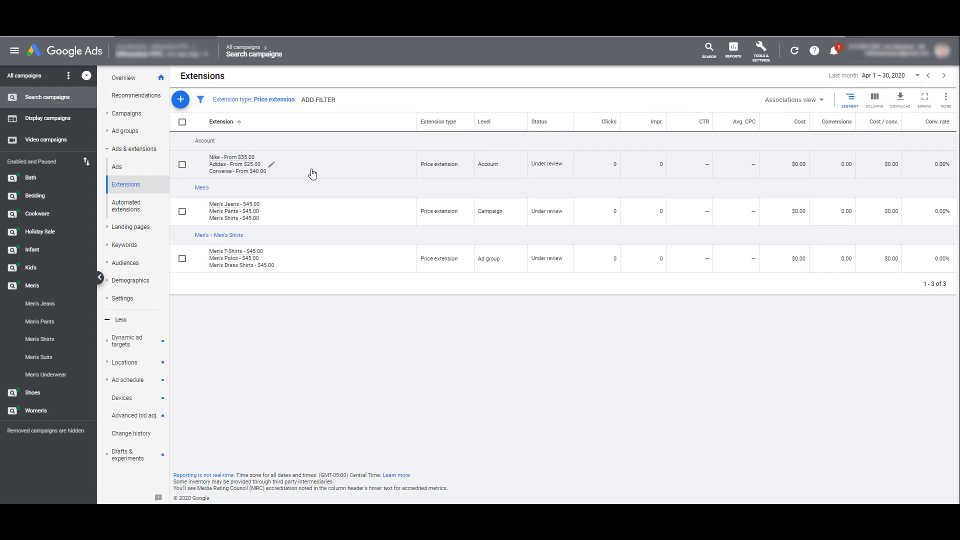